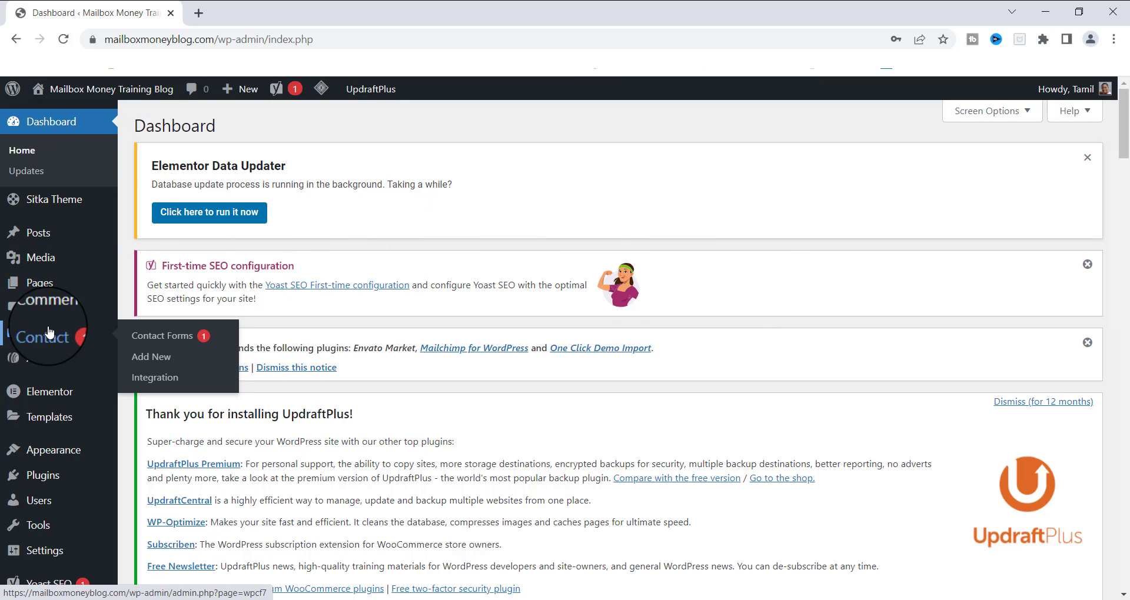
- Open the Add New User form from the Users menu in the sidebar
{"action": "mouse_move", "coordinate": [44, 503]}
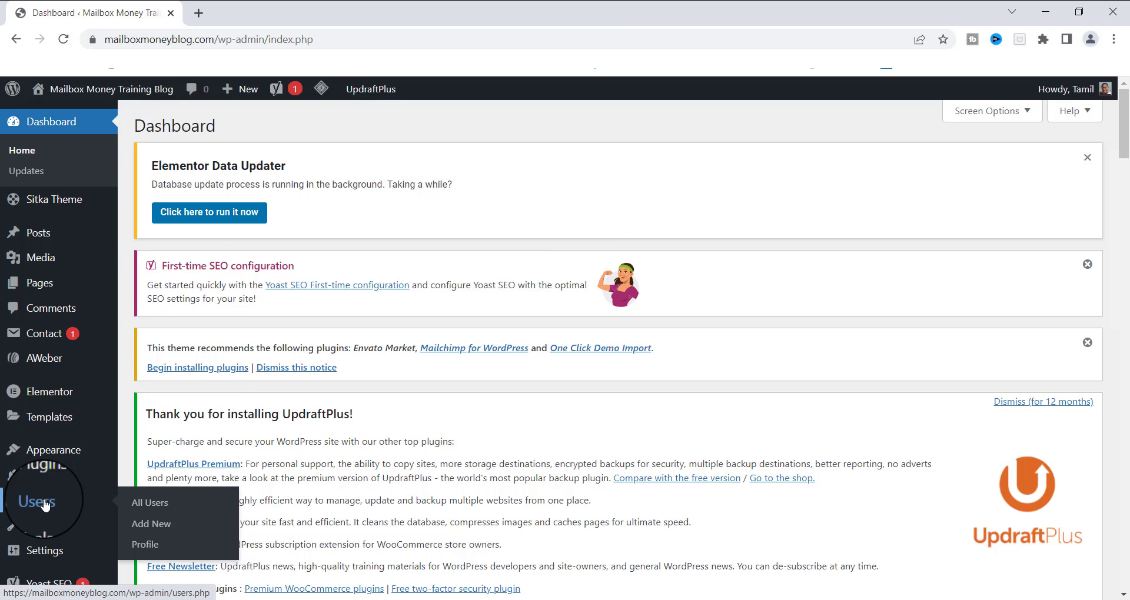
{"action": "left_click", "coordinate": [143, 529]}
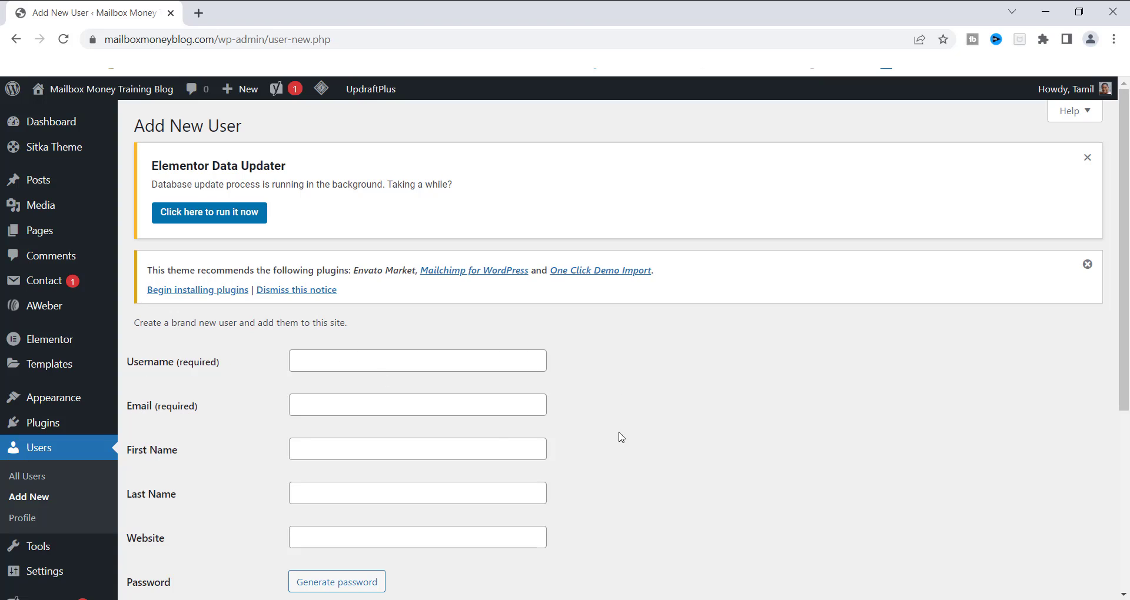
- Enter the new username and paste the new user's e-mail address into the form
{"action": "left_click", "coordinate": [341, 360]}
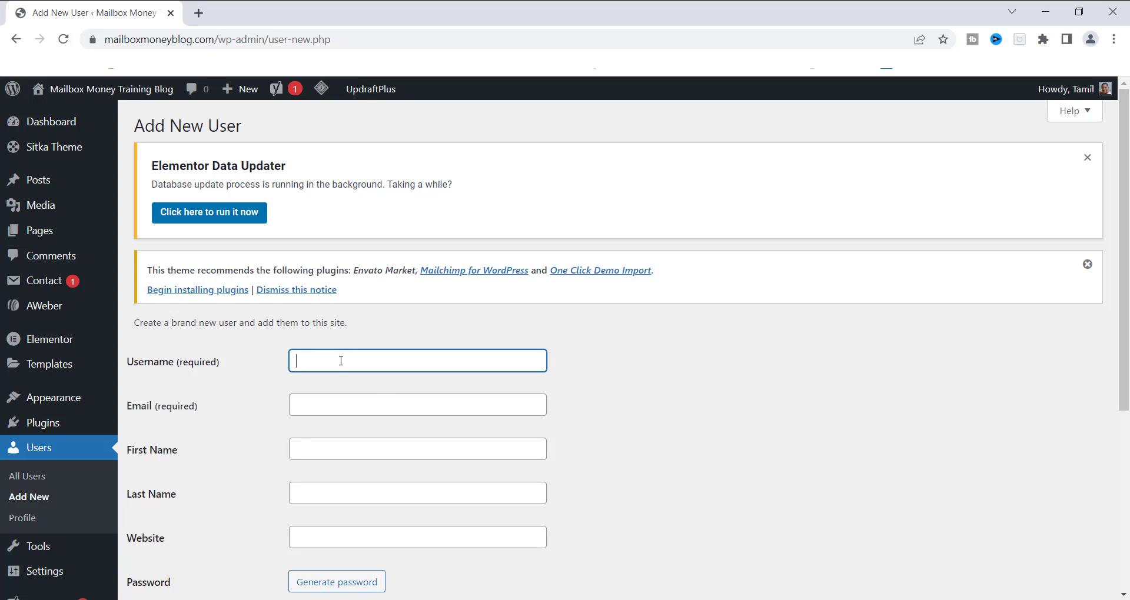
{"action": "type", "text": "sparkyjay"}
{"action": "left_click", "coordinate": [681, 451]}
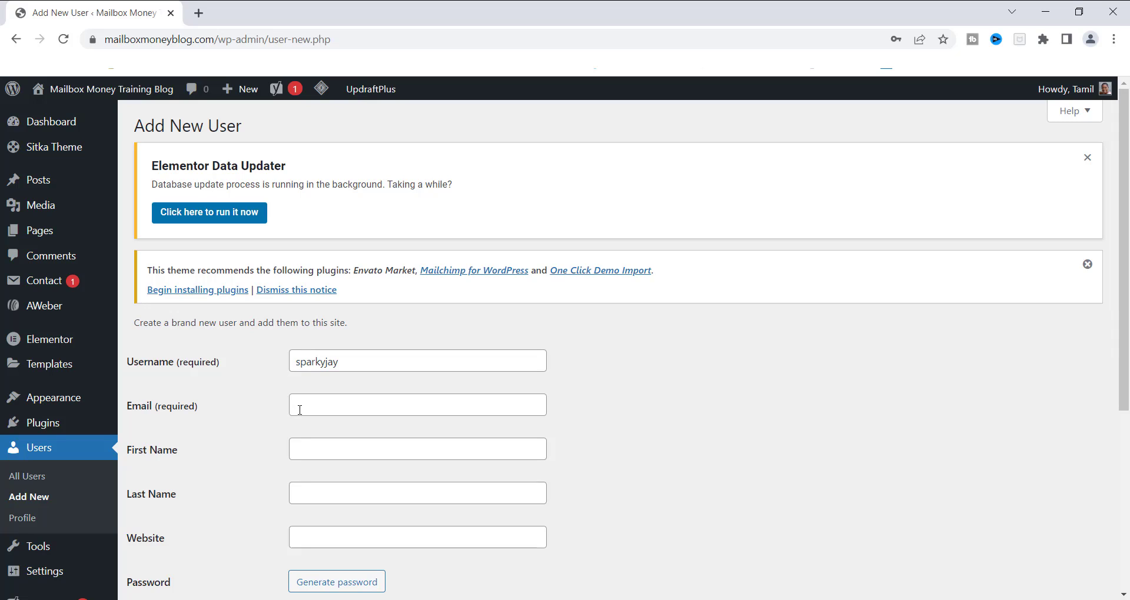
{"action": "left_click", "coordinate": [299, 410]}
{"action": "key", "text": "ctrl+v"}
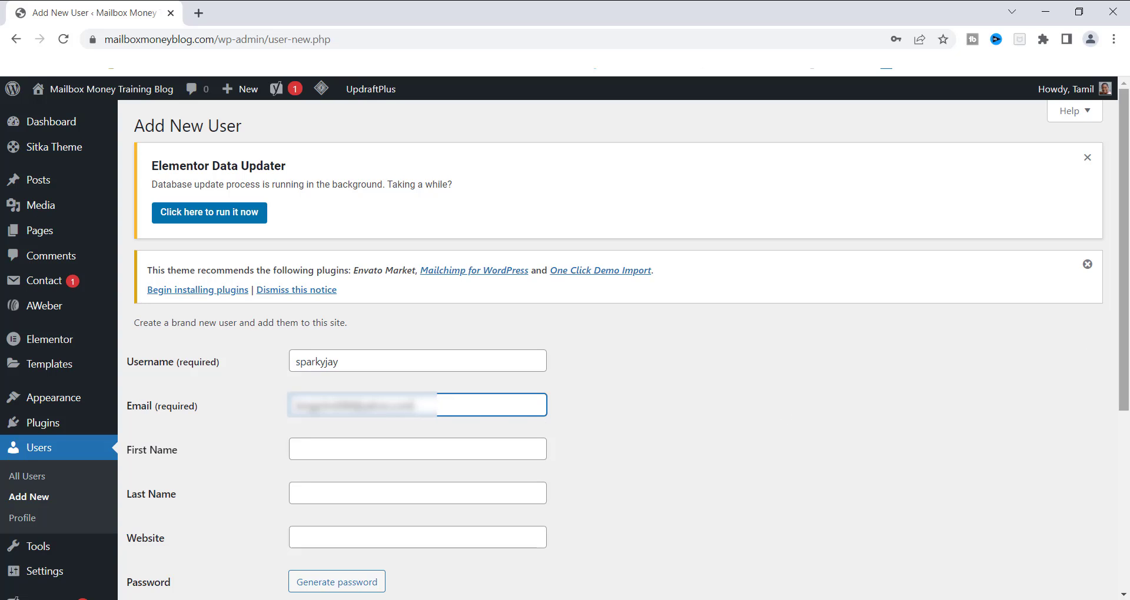
- Replace the generated password with your own custom password
{"action": "left_click_drag", "start_coordinate": [1124, 189], "coordinate": [1124, 325]}
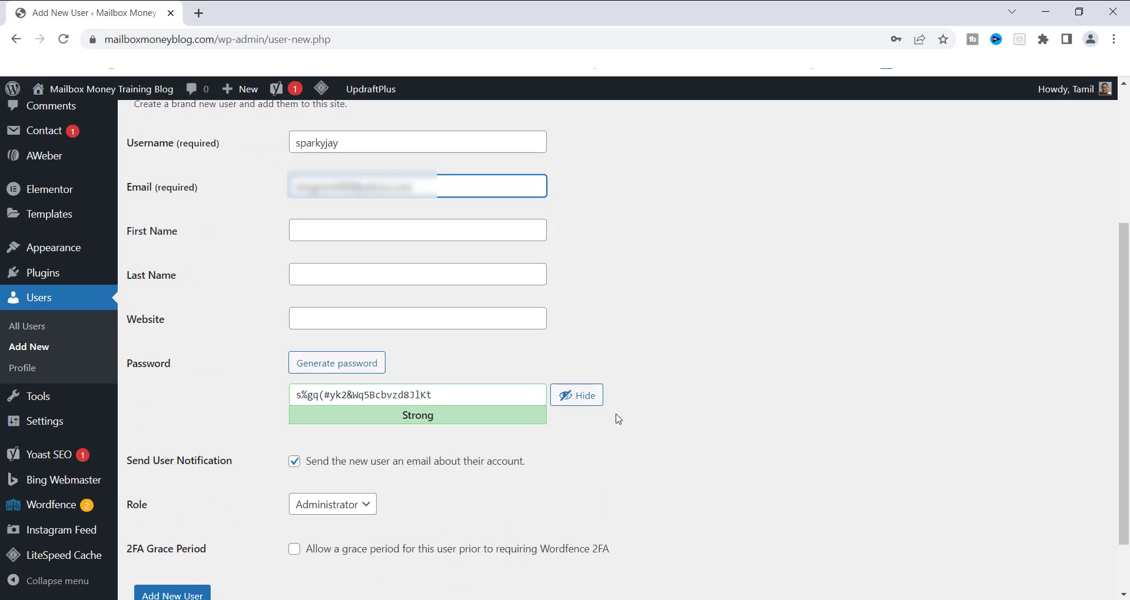
{"action": "left_click_drag", "start_coordinate": [442, 395], "coordinate": [279, 398]}
{"action": "key", "text": "BackSpace"}
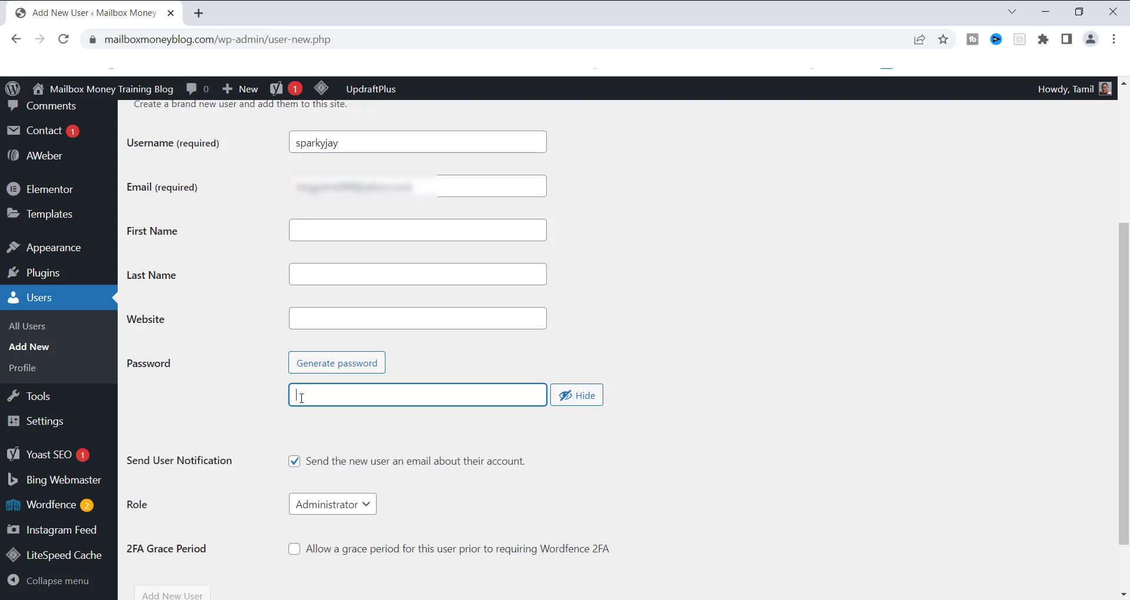
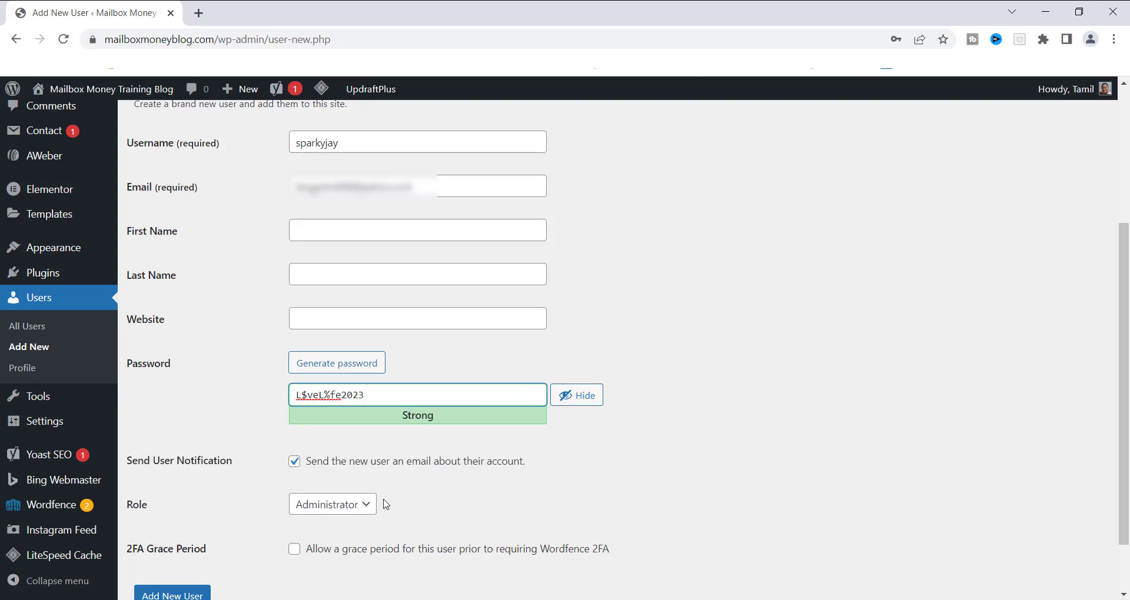
- Change the new user's role from Administrator to Editor
{"action": "left_click_drag", "start_coordinate": [1125, 255], "coordinate": [1128, 298]}
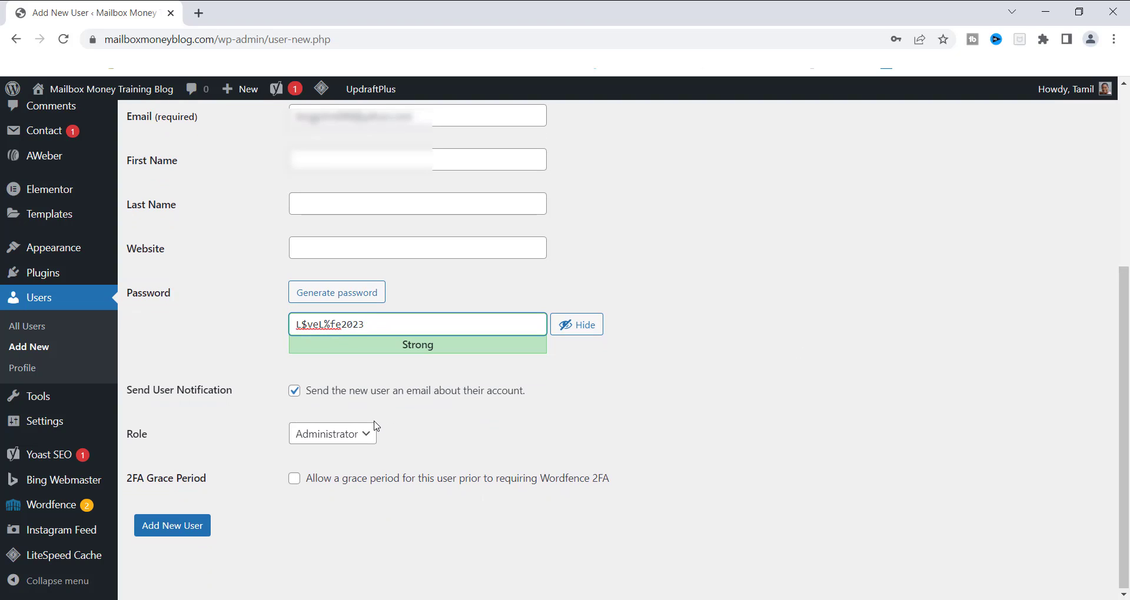
{"action": "left_click", "coordinate": [366, 440]}
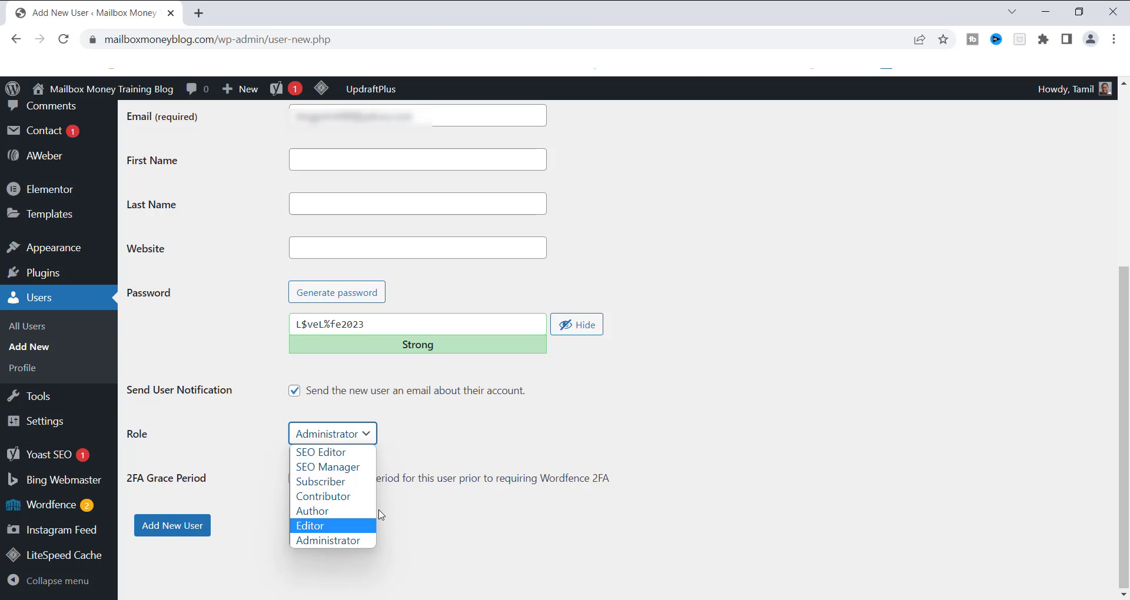
{"action": "left_click", "coordinate": [329, 534]}
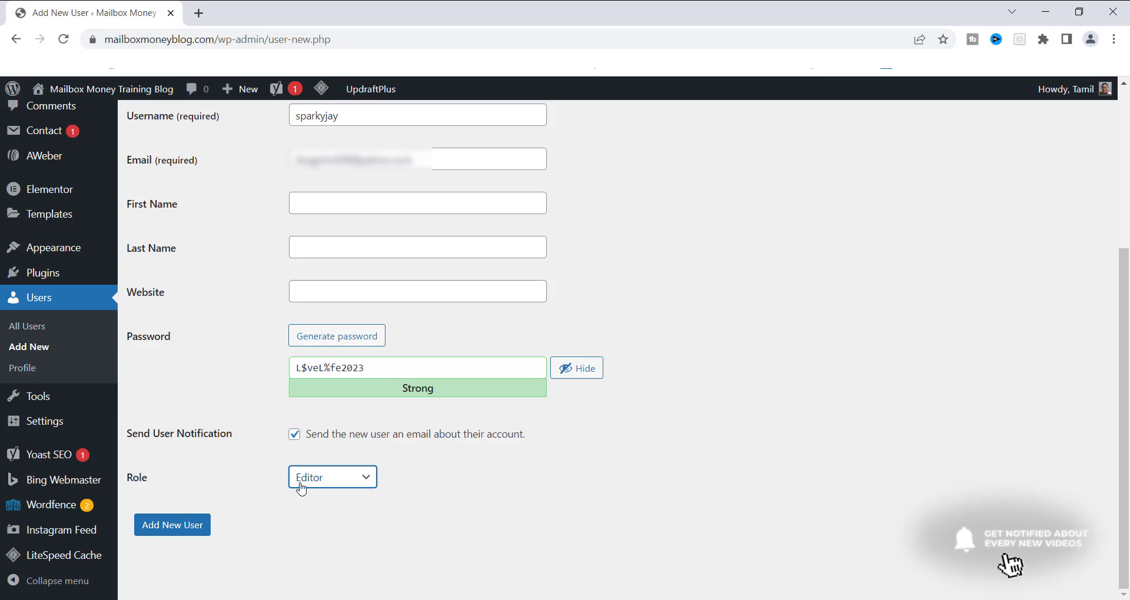
- Submit the form so the Editor account is created
{"action": "left_click", "coordinate": [171, 531]}
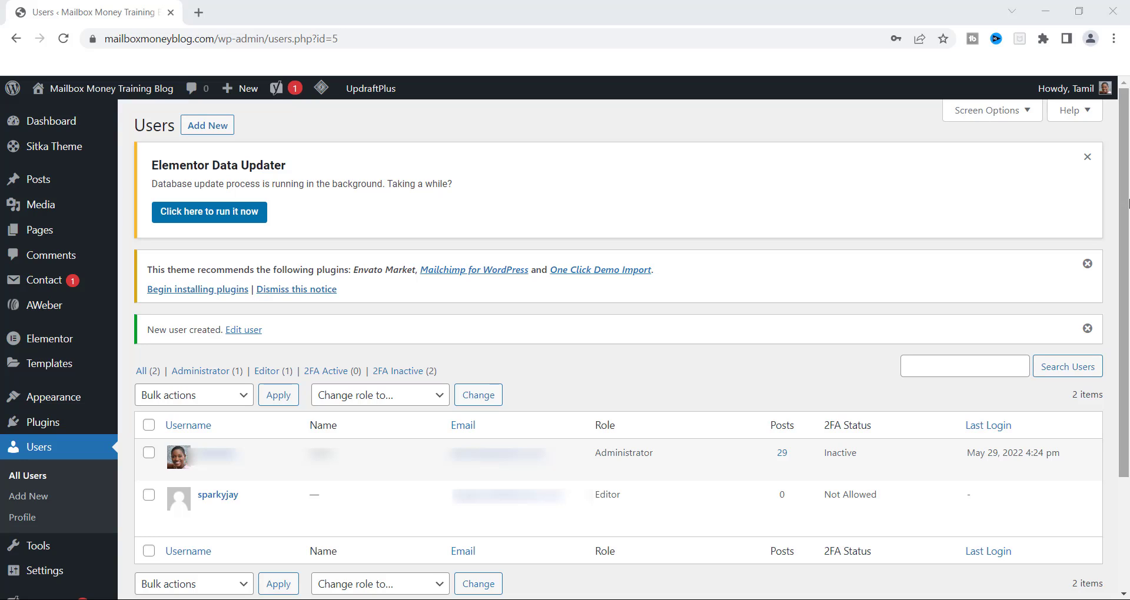
- Log out of the administrator account and enter the new user's username on the login page
{"action": "mouse_move", "coordinate": [1078, 93]}
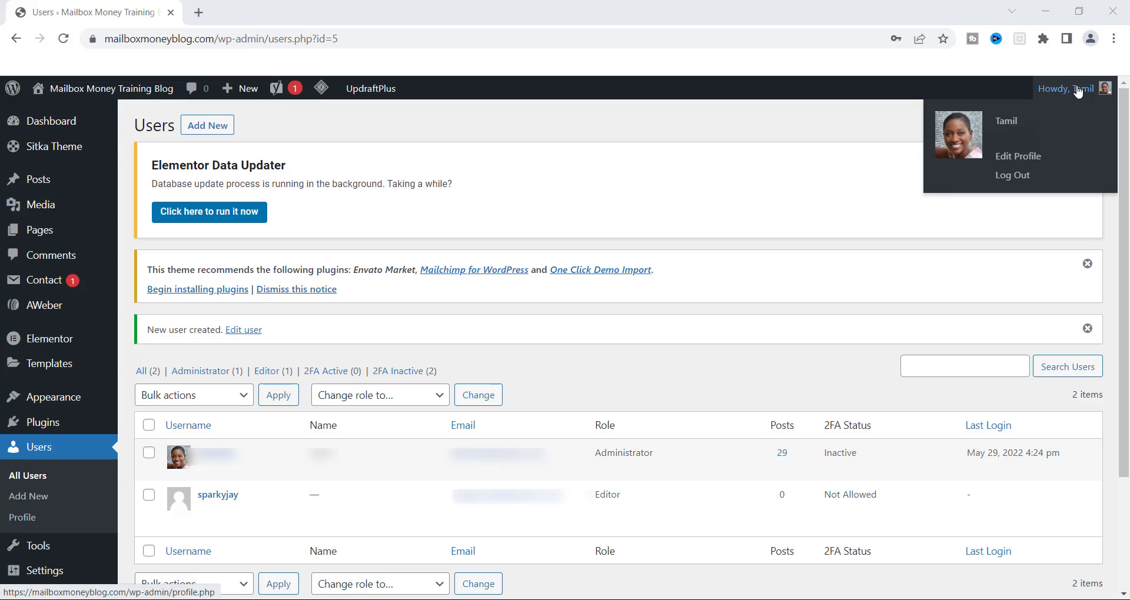
{"action": "left_click", "coordinate": [1018, 176]}
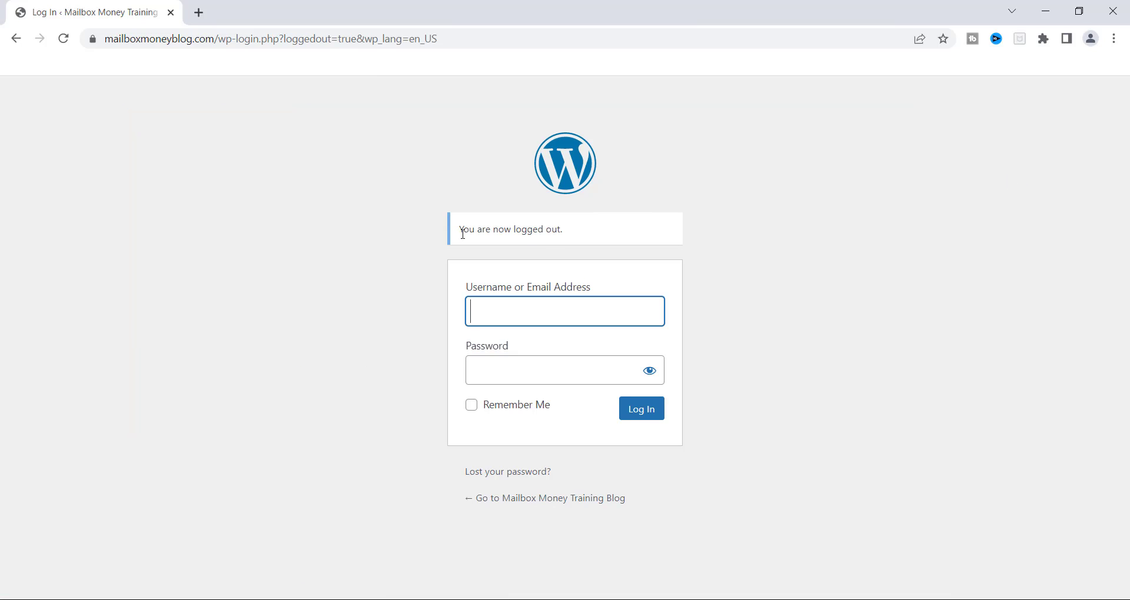
{"action": "left_click", "coordinate": [497, 309]}
{"action": "type", "text": "sparkyjay"}
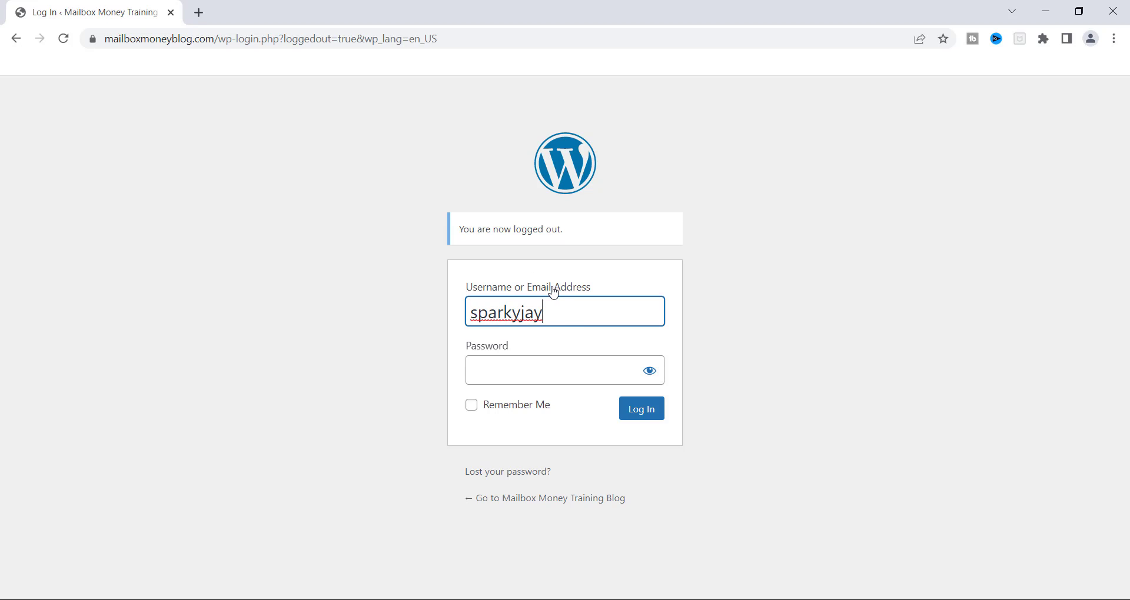
- Type the Editor account's password, fix one wrong character, and log in
{"action": "left_click", "coordinate": [488, 375]}
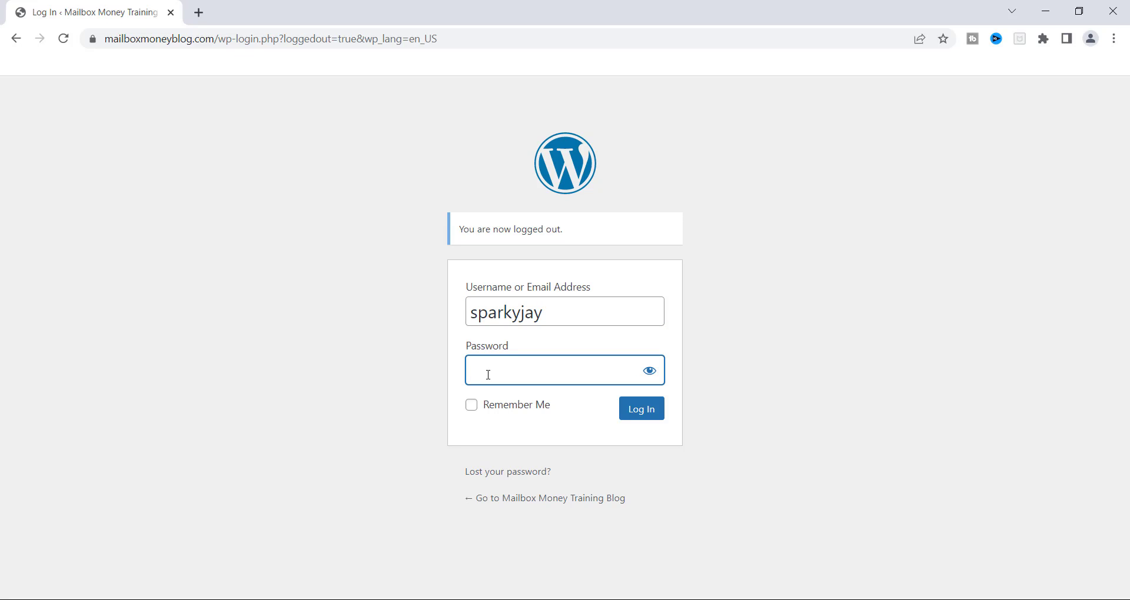
{"action": "type", "text": "••••••••••••"}
{"action": "left_click", "coordinate": [649, 372]}
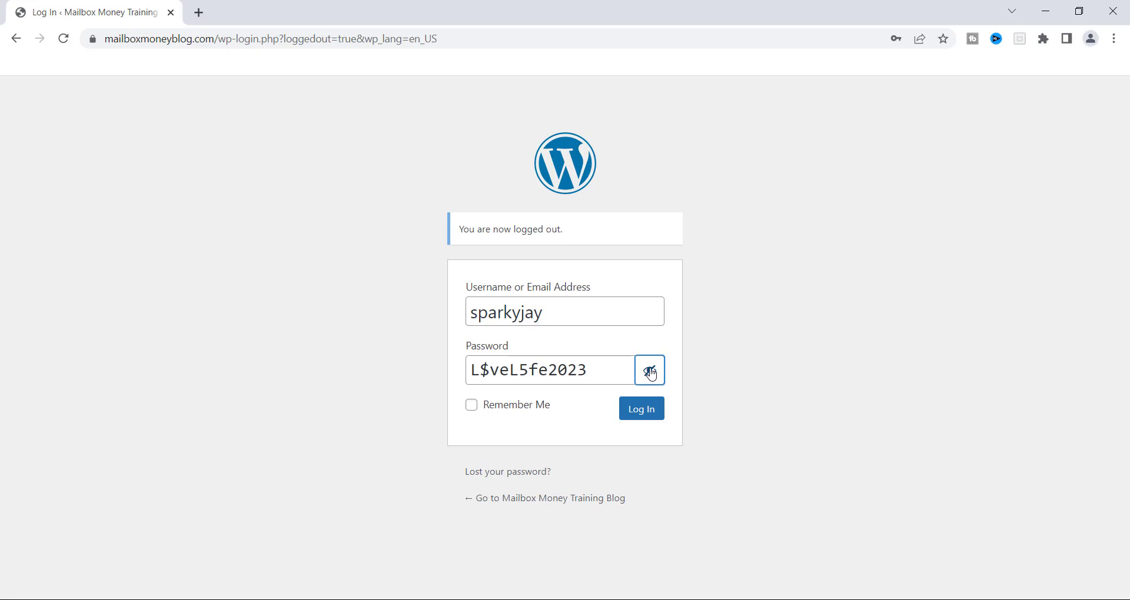
{"action": "left_click", "coordinate": [529, 370]}
{"action": "key", "text": "BackSpace"}
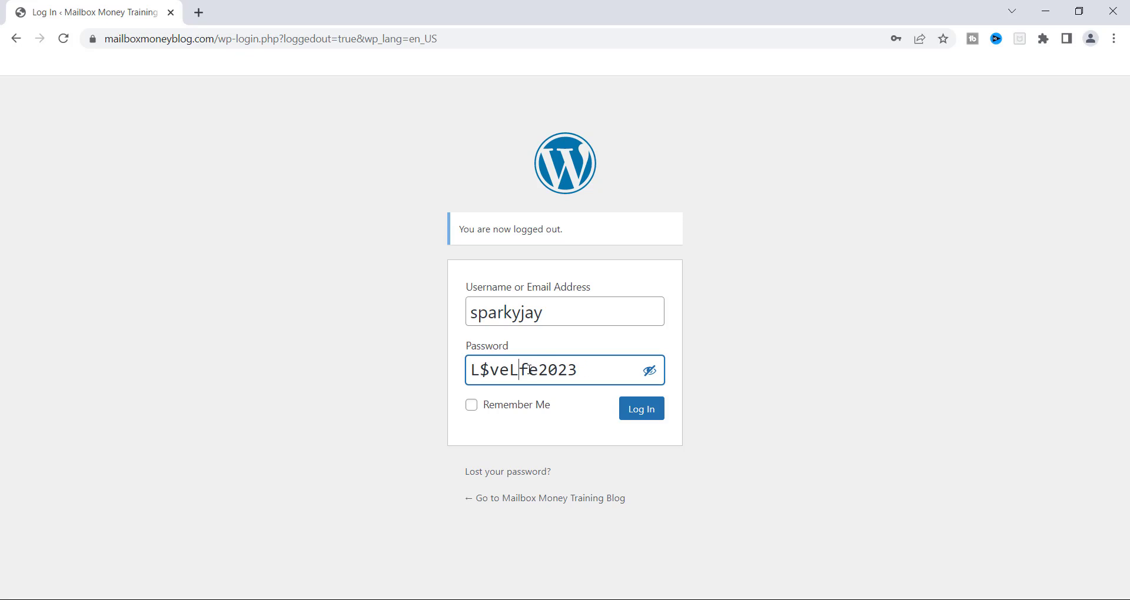
{"action": "type", "text": "%"}
{"action": "left_click", "coordinate": [648, 372]}
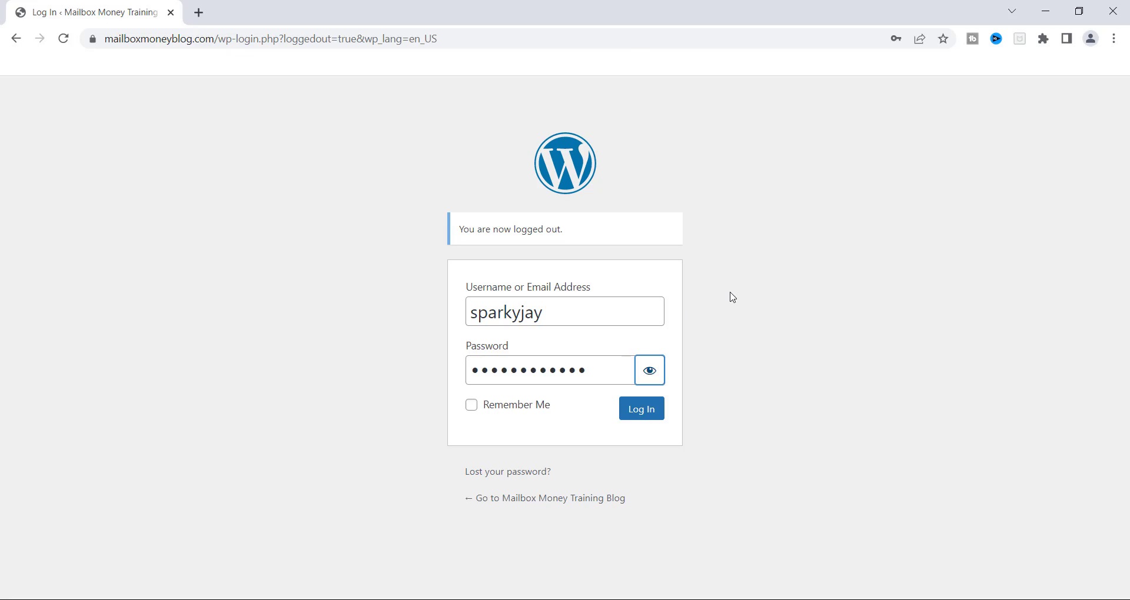
{"action": "left_click", "coordinate": [641, 412]}
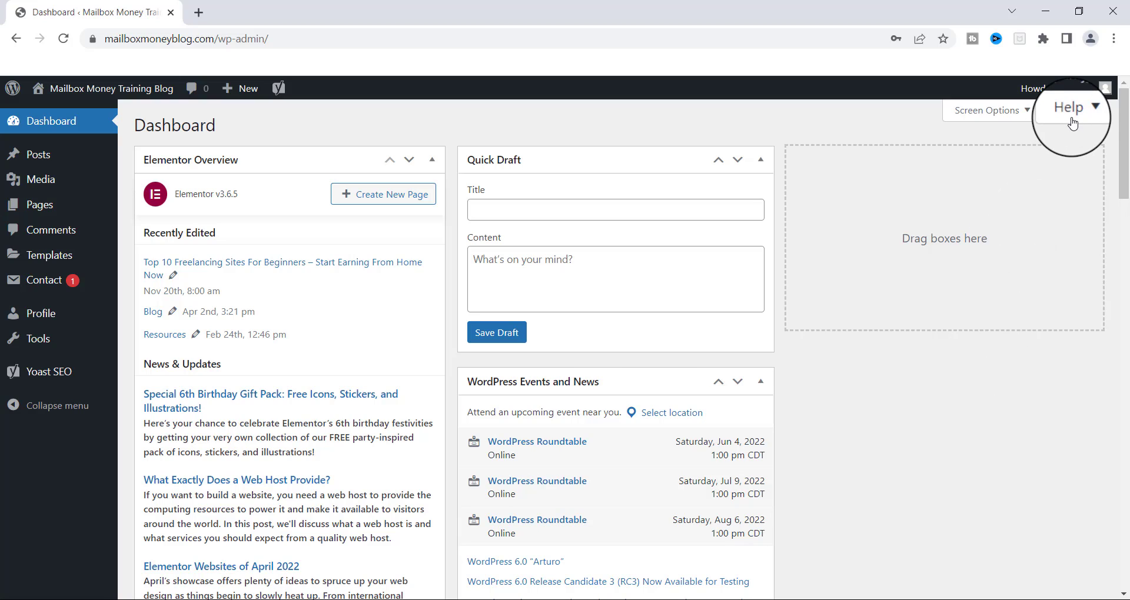
- Look over the Editor dashboard's sidebar menus and their limited sections
{"action": "mouse_move", "coordinate": [1072, 98]}
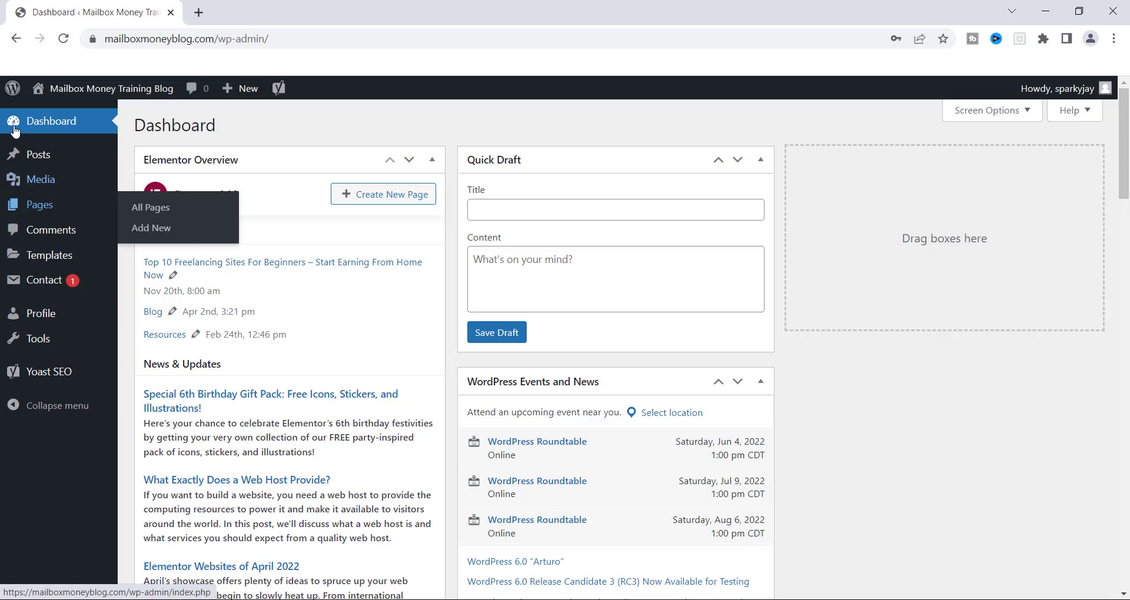
{"action": "mouse_move", "coordinate": [34, 157]}
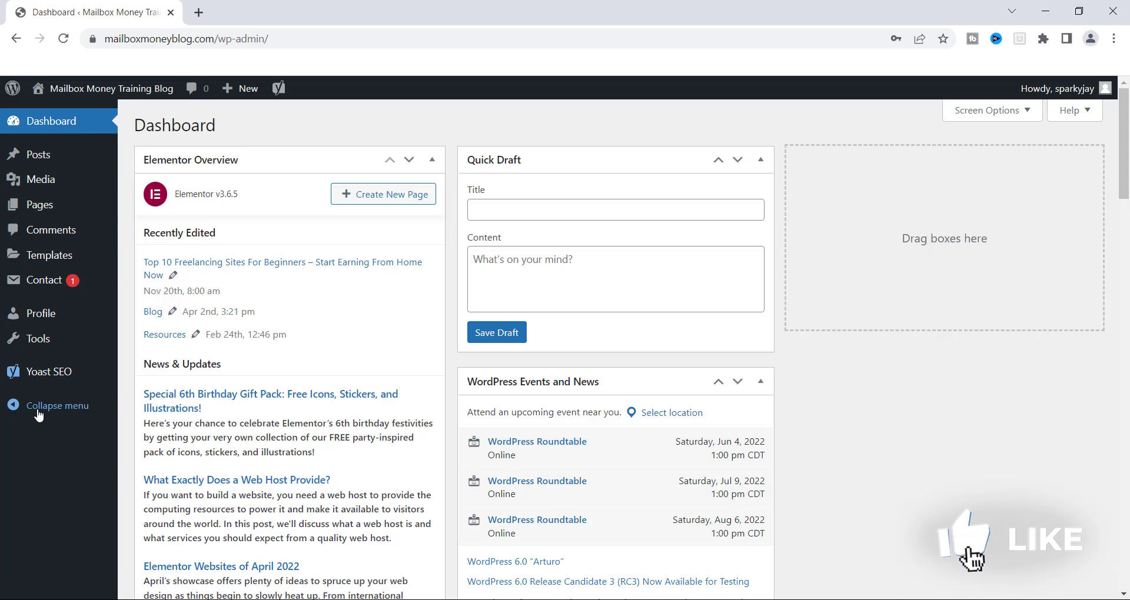
{"action": "mouse_move", "coordinate": [46, 205]}
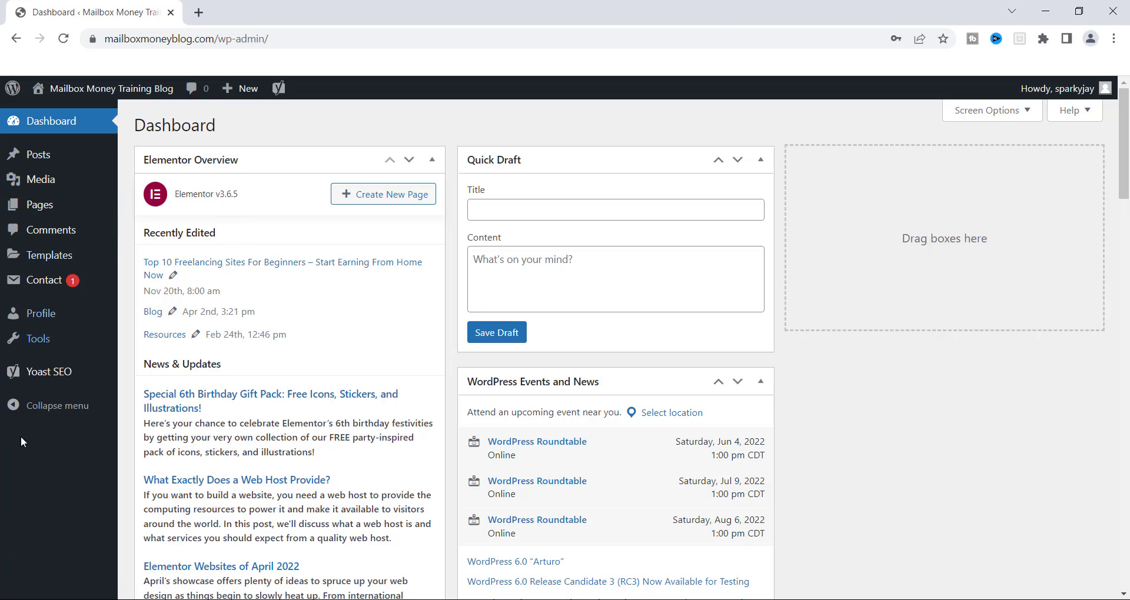
- Open All Posts and scroll through the 29 posts available to the Editor
{"action": "left_click", "coordinate": [40, 161]}
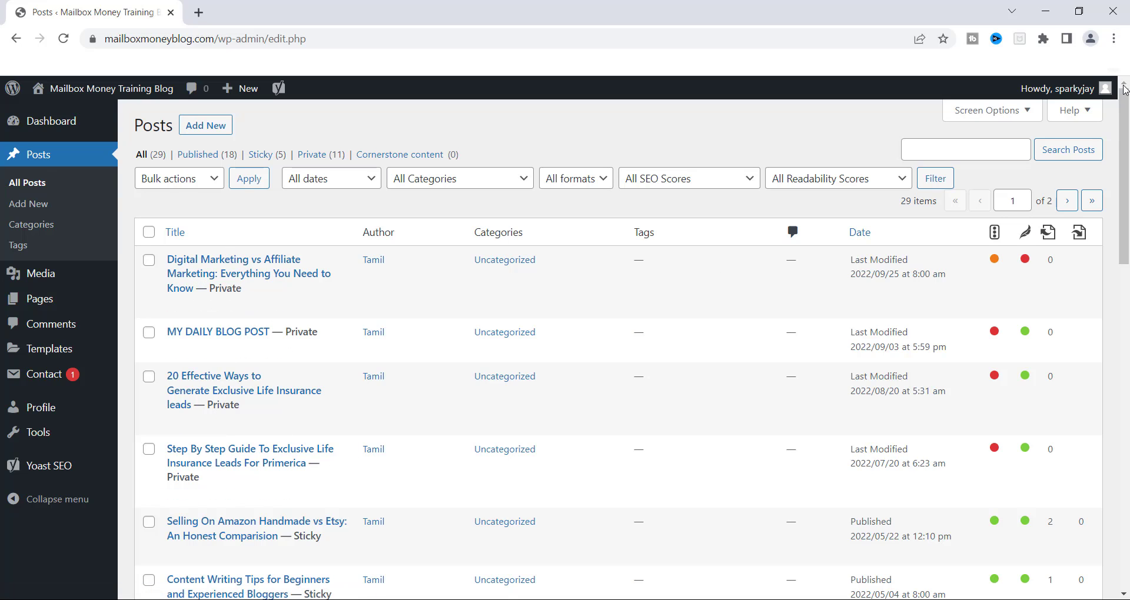
{"action": "scroll", "coordinate": [1124, 176], "scroll_direction": "down", "scroll_amount": 1}
{"action": "scroll", "coordinate": [545, 353], "scroll_direction": "down", "scroll_amount": 4}
{"action": "scroll", "coordinate": [545, 353], "scroll_direction": "up", "scroll_amount": 5}
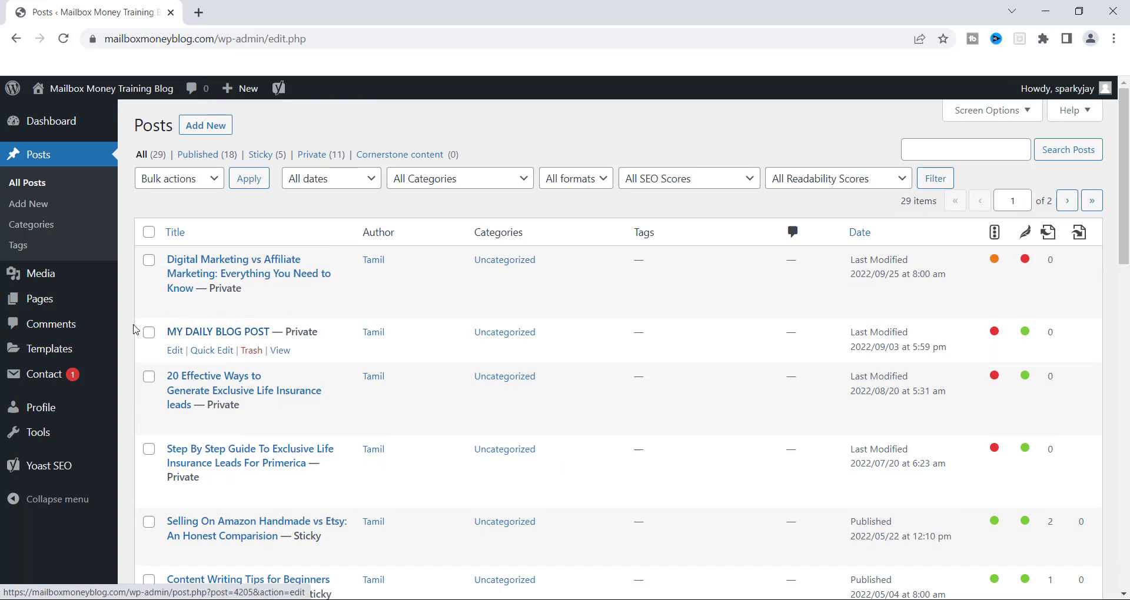
{"action": "mouse_move", "coordinate": [41, 357]}
{"action": "mouse_move", "coordinate": [49, 381]}
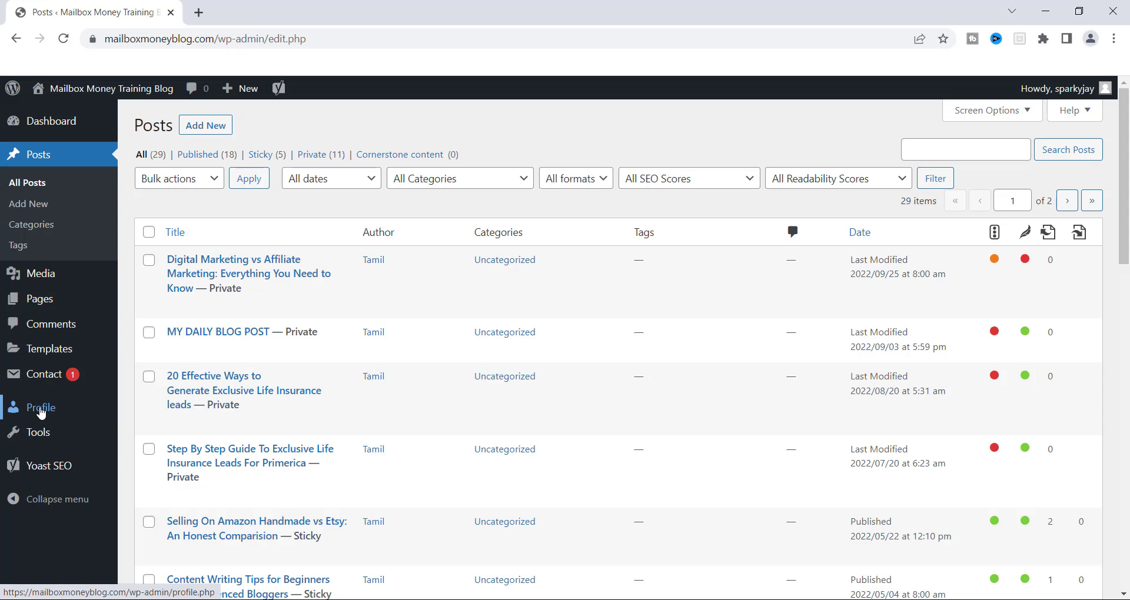
{"action": "left_click", "coordinate": [41, 412]}
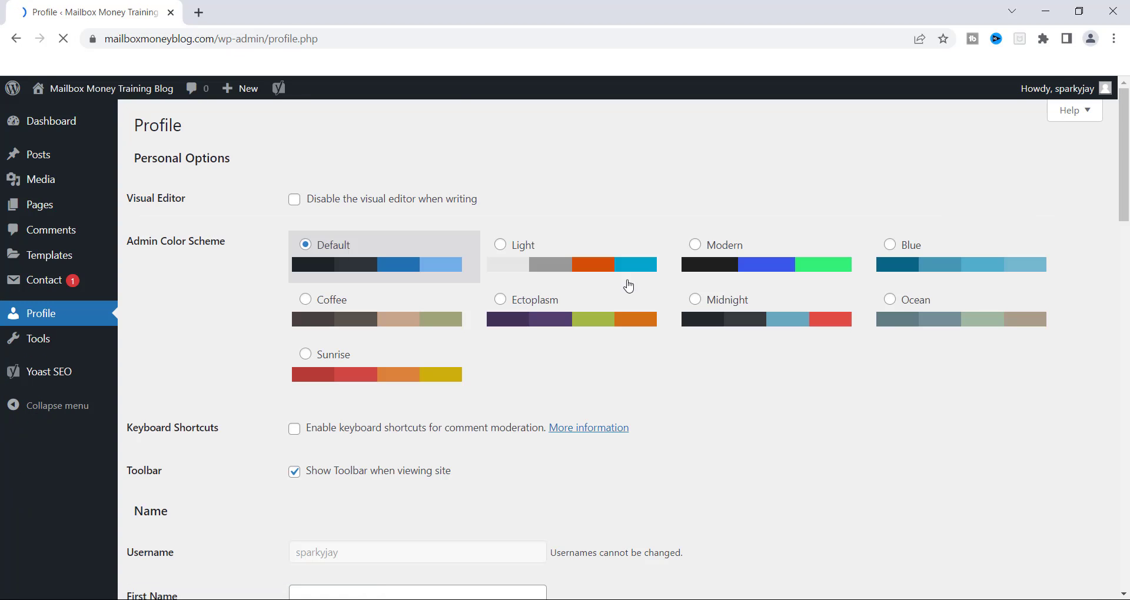
{"action": "scroll", "coordinate": [1101, 159], "scroll_direction": "down", "scroll_amount": 2}
{"action": "scroll", "coordinate": [1102, 159], "scroll_direction": "up", "scroll_amount": 1}
{"action": "scroll", "coordinate": [1101, 159], "scroll_direction": "down", "scroll_amount": 1}
{"action": "scroll", "coordinate": [1106, 116], "scroll_direction": "up", "scroll_amount": 2}
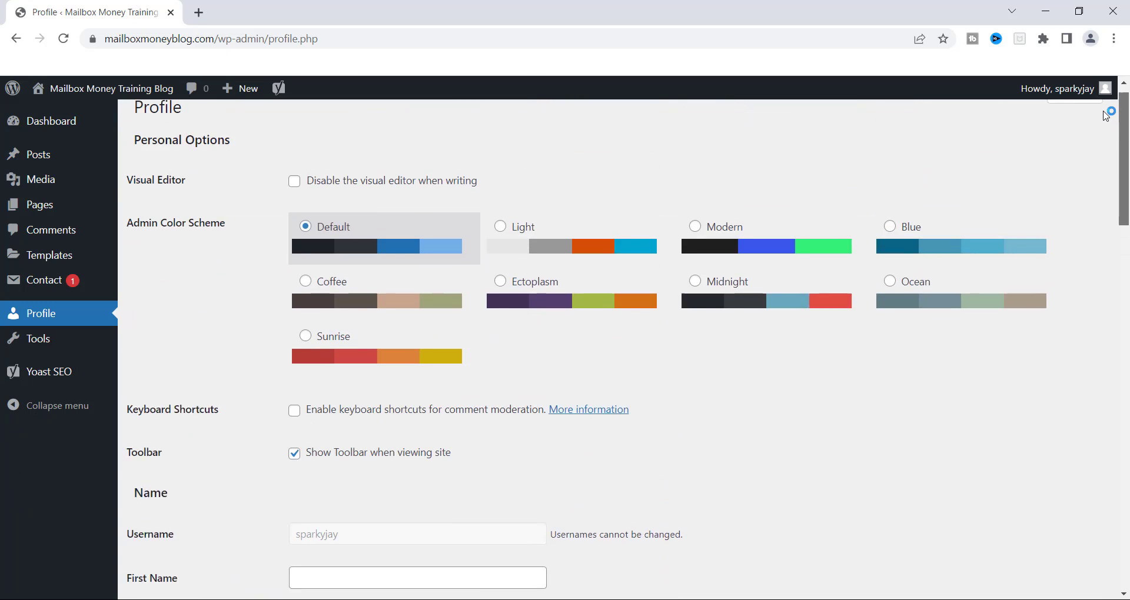
{"action": "scroll", "coordinate": [1105, 115], "scroll_direction": "down", "scroll_amount": 2}
{"action": "scroll", "coordinate": [1105, 115], "scroll_direction": "up", "scroll_amount": 2}
{"action": "scroll", "coordinate": [1106, 115], "scroll_direction": "down", "scroll_amount": 1}
{"action": "scroll", "coordinate": [1105, 116], "scroll_direction": "up", "scroll_amount": 1}
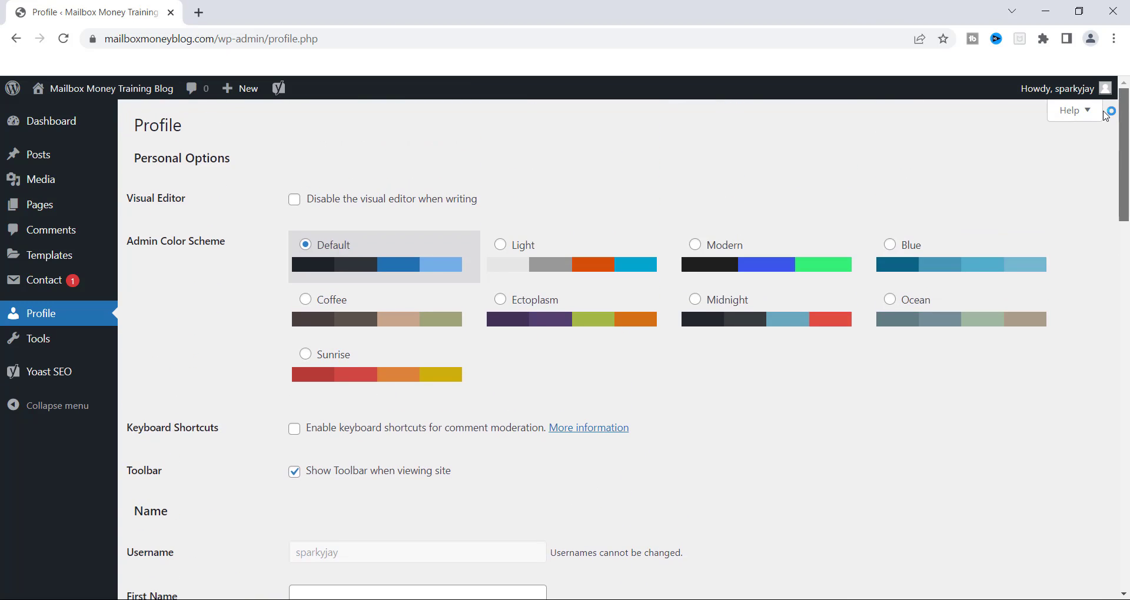
{"action": "scroll", "coordinate": [1104, 142], "scroll_direction": "down", "scroll_amount": 3}
{"action": "scroll", "coordinate": [1105, 131], "scroll_direction": "up", "scroll_amount": 3}
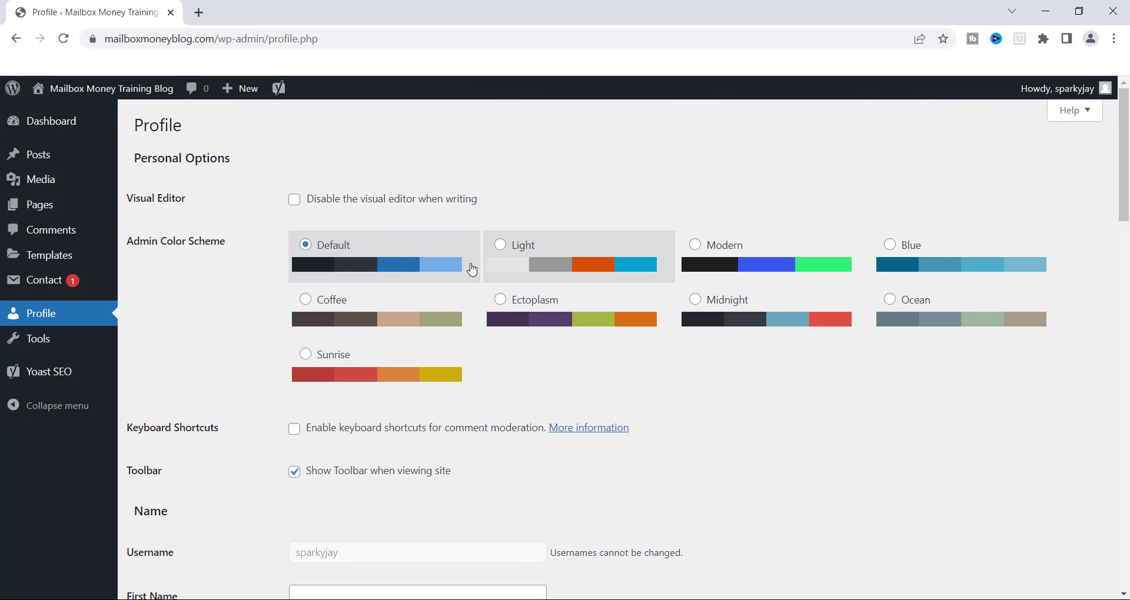
{"action": "left_click", "coordinate": [34, 156]}
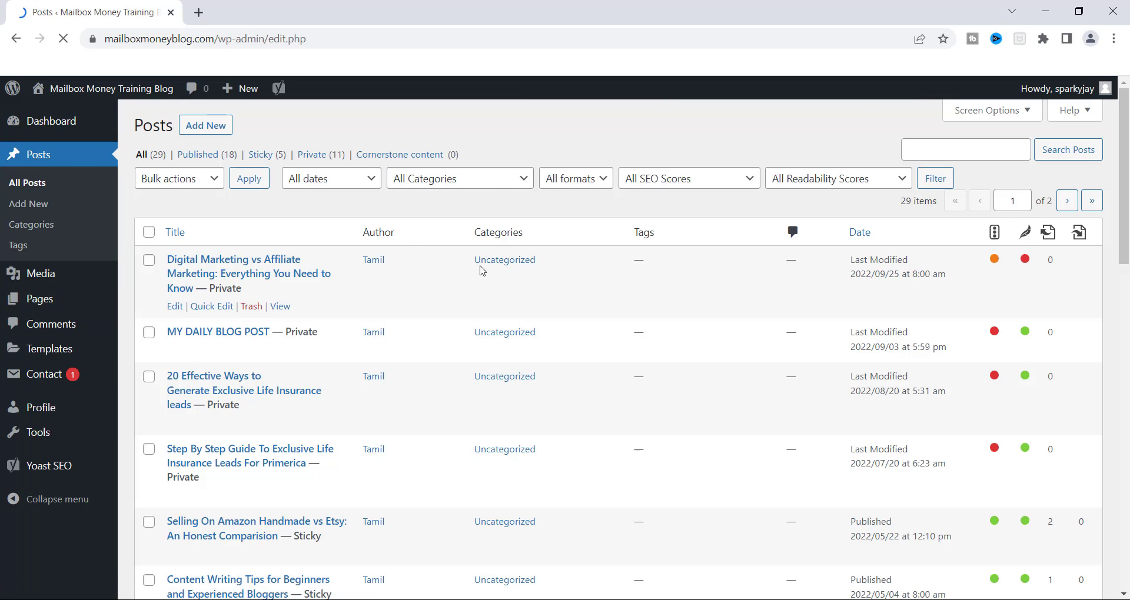
- Go back to the Dashboard and scroll to Quick Draft and WordPress Events and News
{"action": "left_click", "coordinate": [49, 130]}
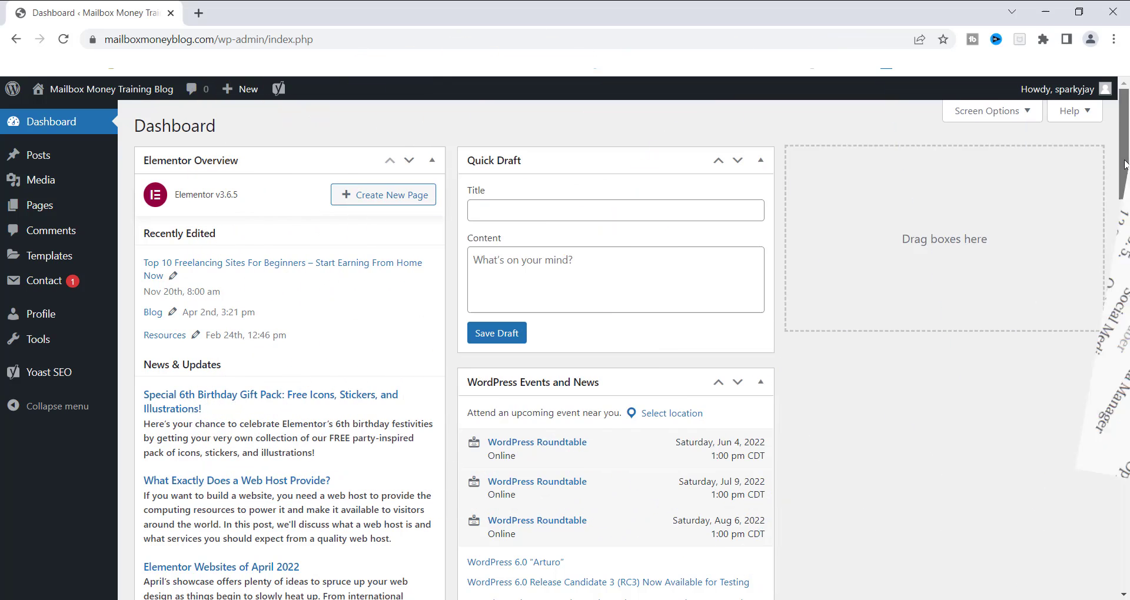
{"action": "left_click_drag", "start_coordinate": [1125, 165], "coordinate": [1127, 187]}
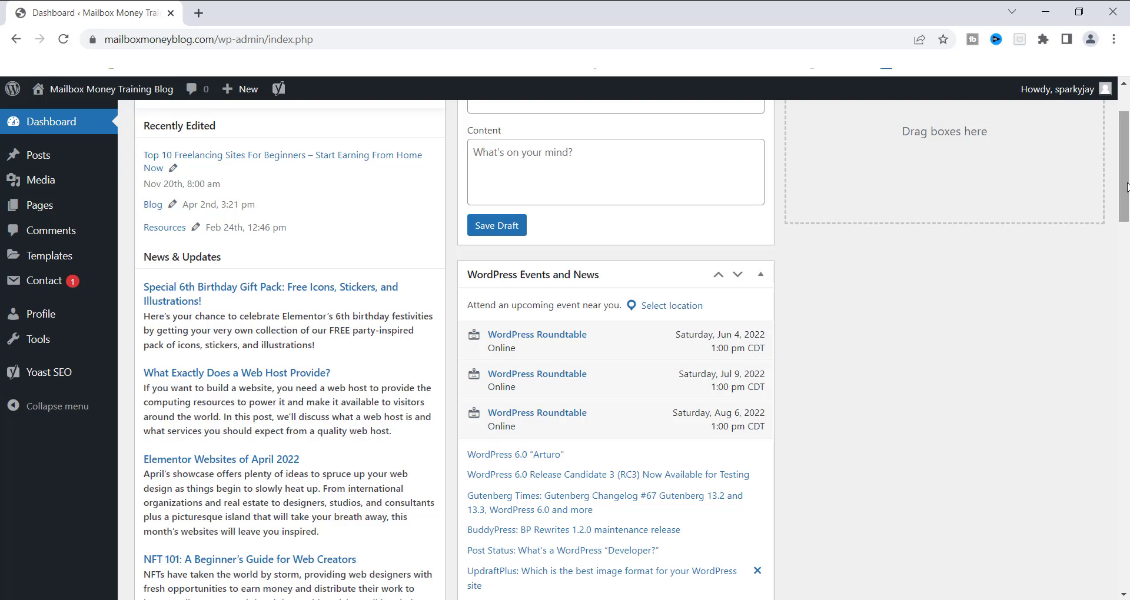